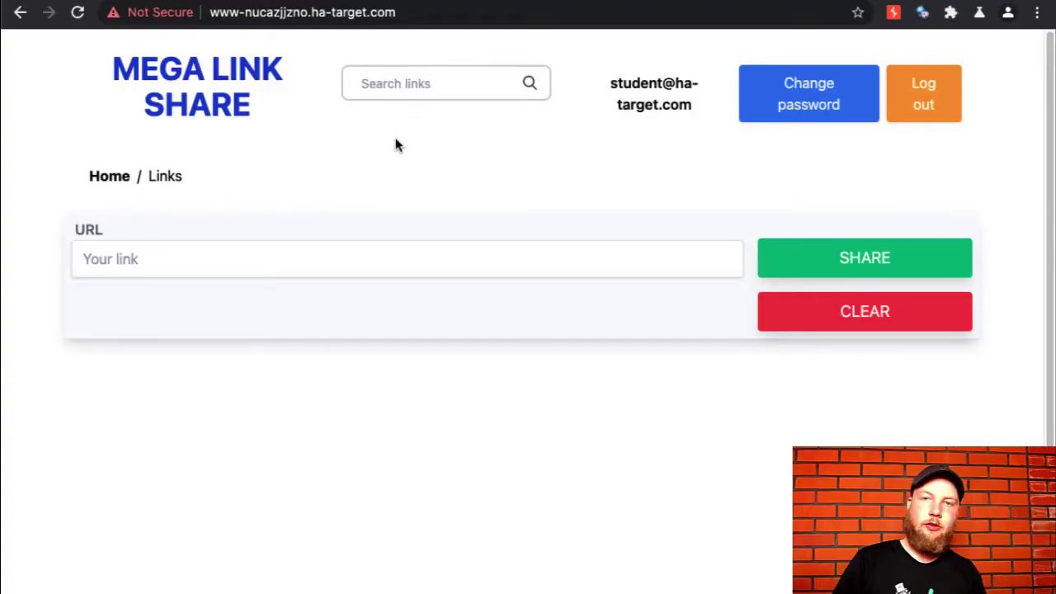
- Search the Mega Link Share site for "hello"
click(474, 83)
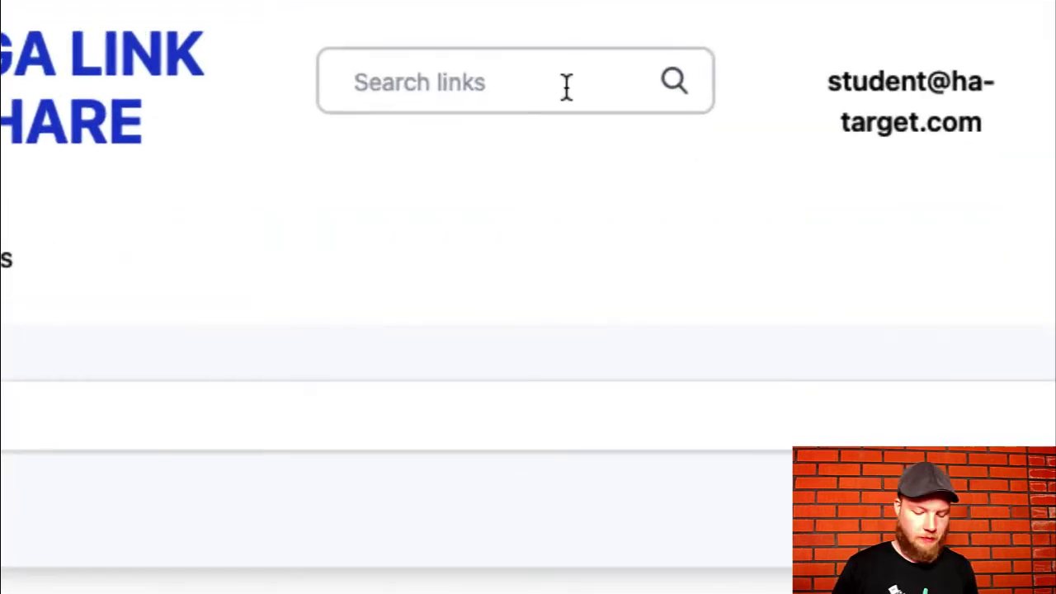
text(hello)
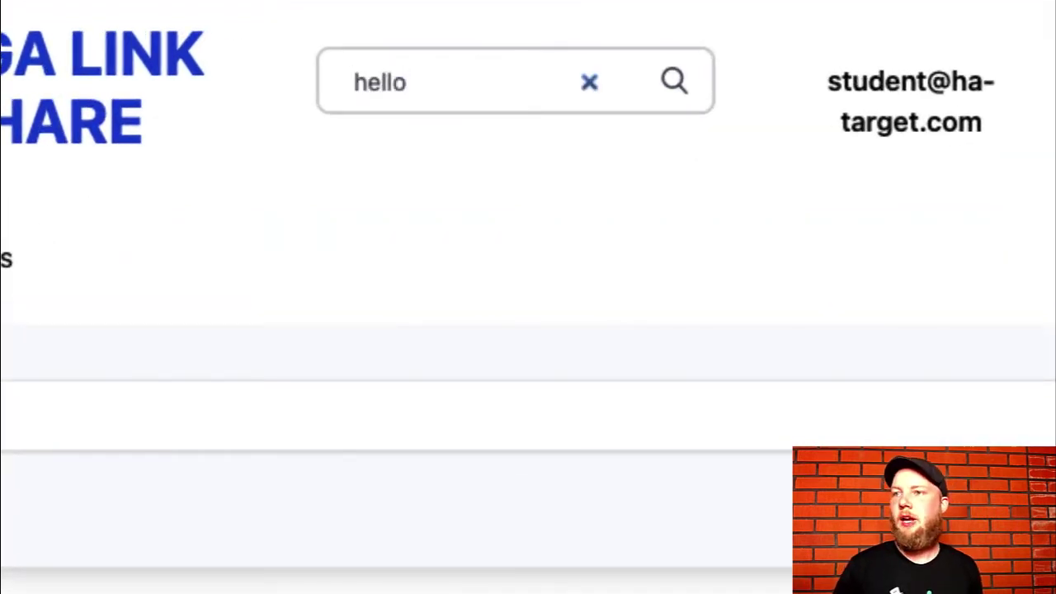
key(Return)
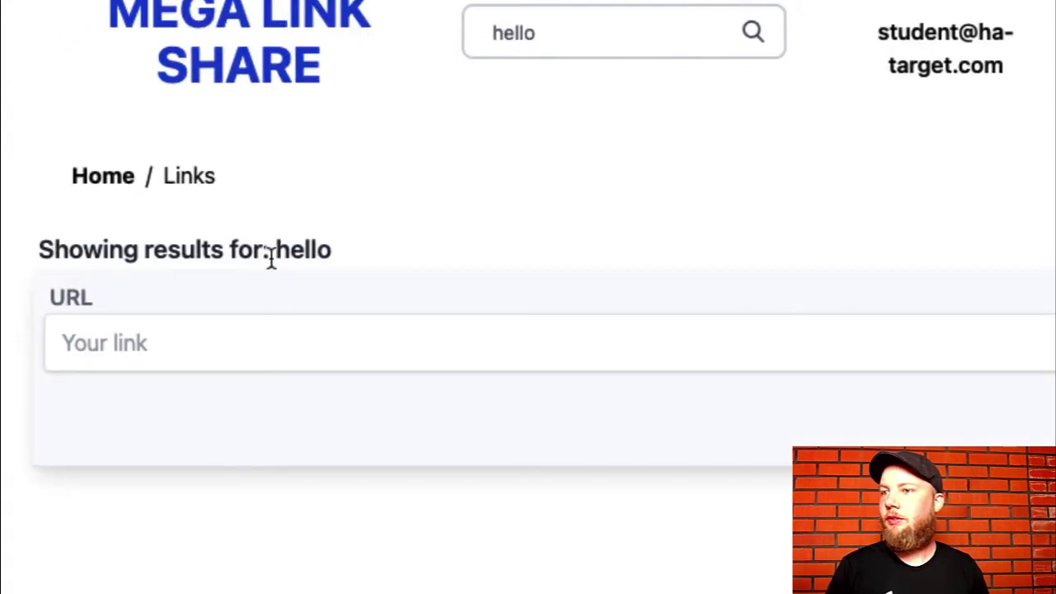
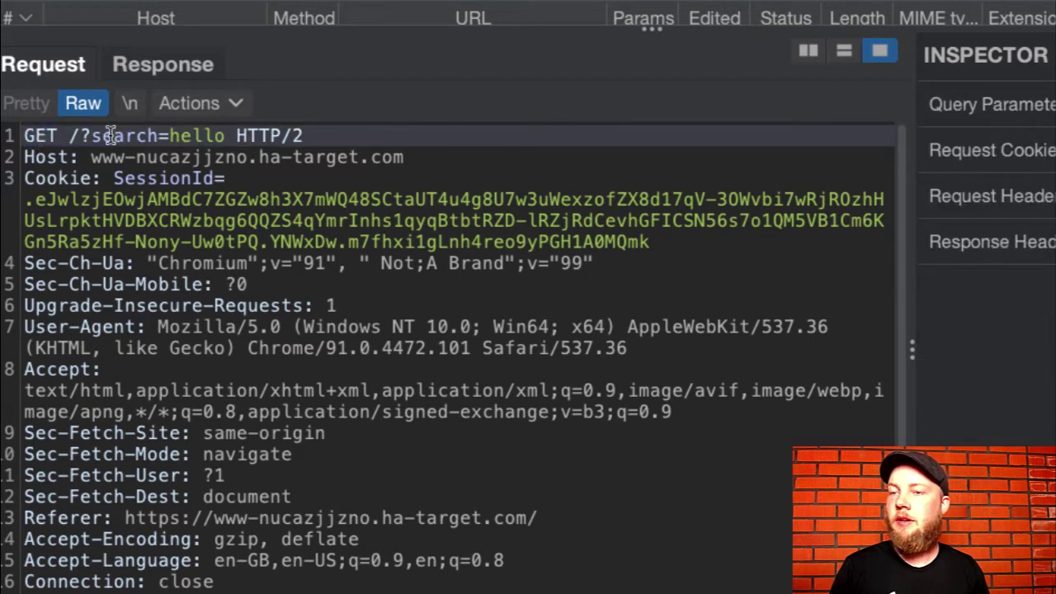
- In Burp Suite, examine the search parameter and its value in the first line of the captured GET request
double_click(113, 135)
double_click(191, 136)
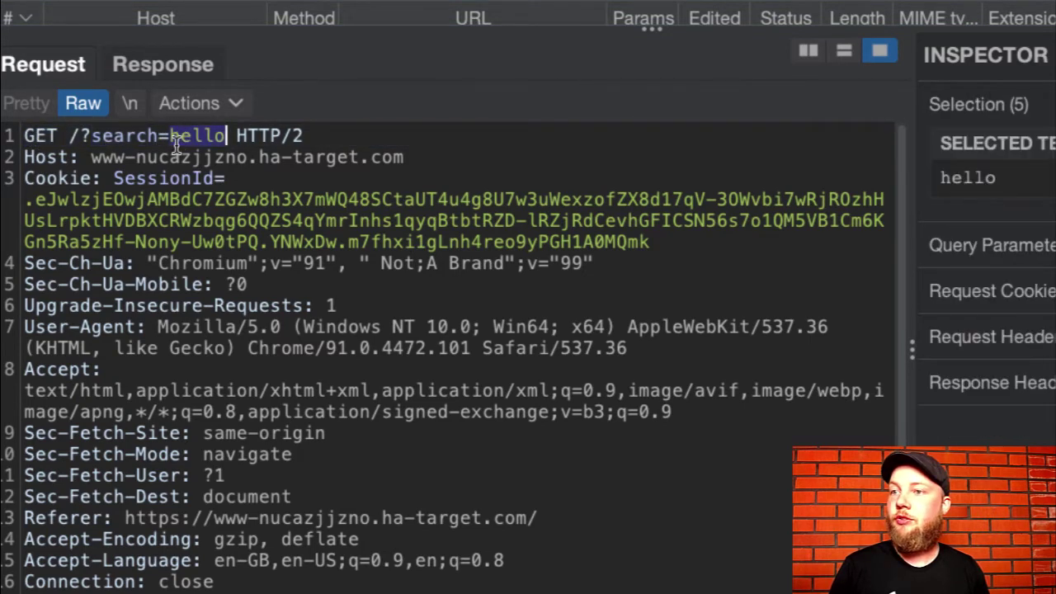
click(136, 241)
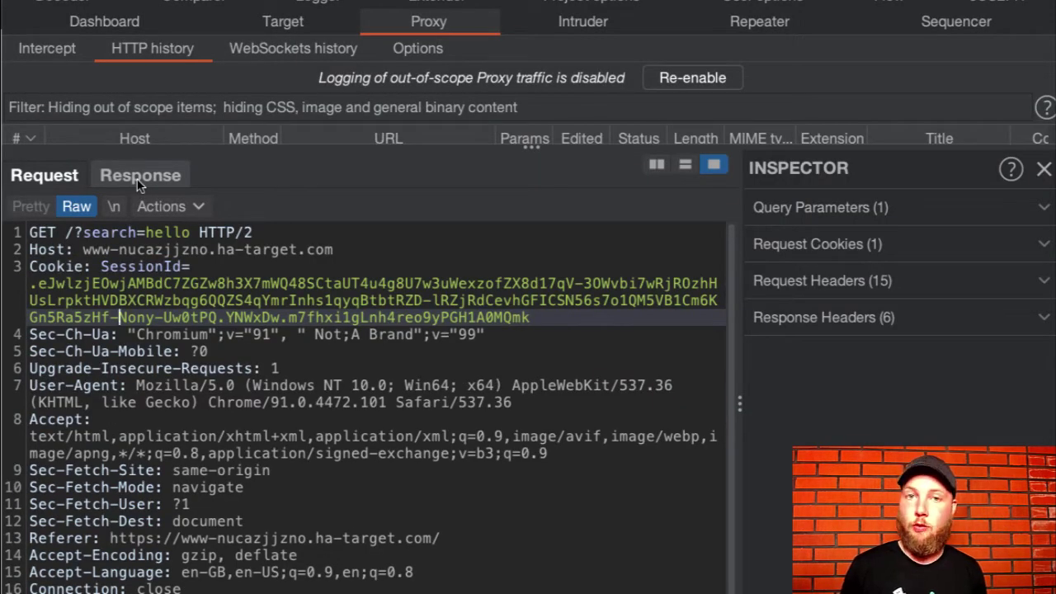
- Open the response to the hello search and examine the paragraph element that contains the reflected search term
click(141, 176)
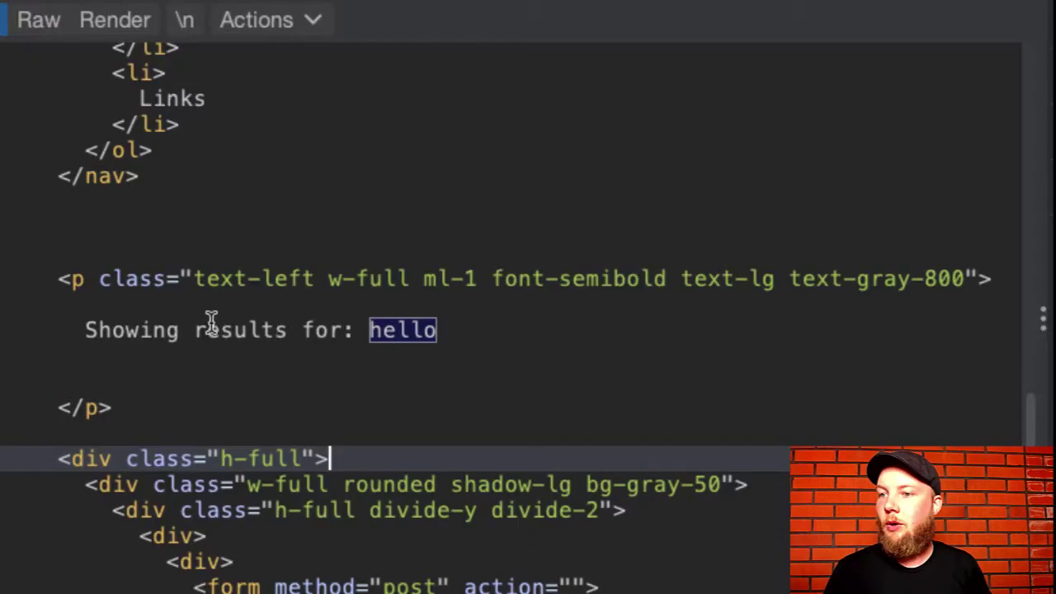
click(431, 353)
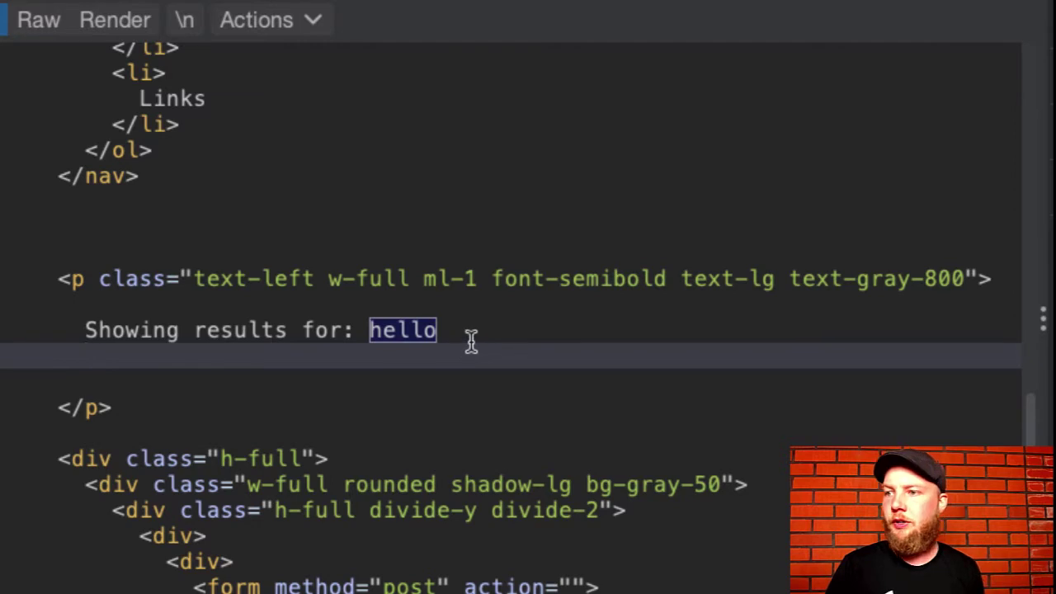
drag(58, 278, 102, 280)
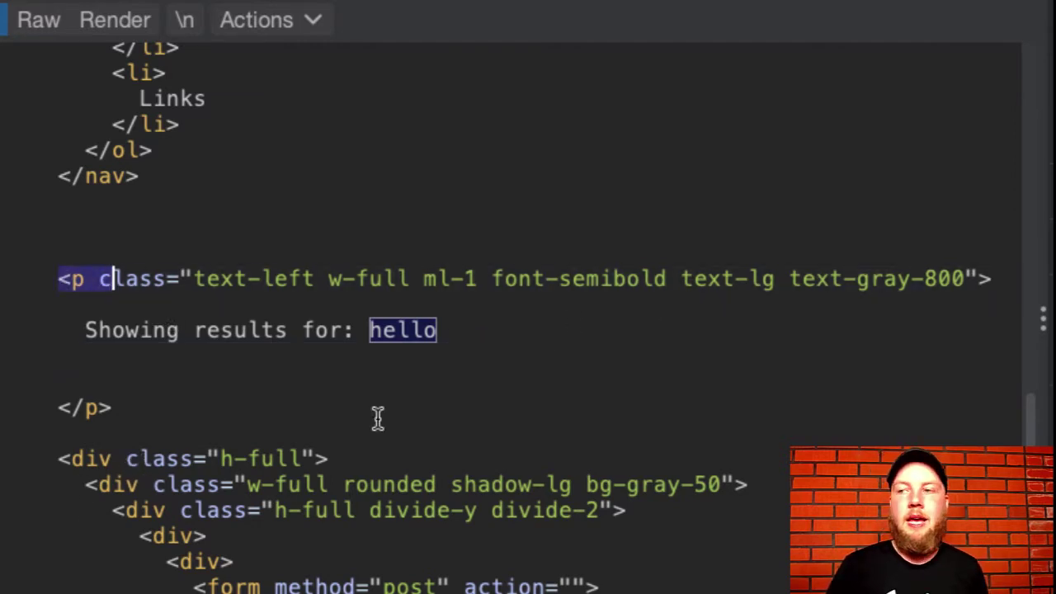
double_click(410, 338)
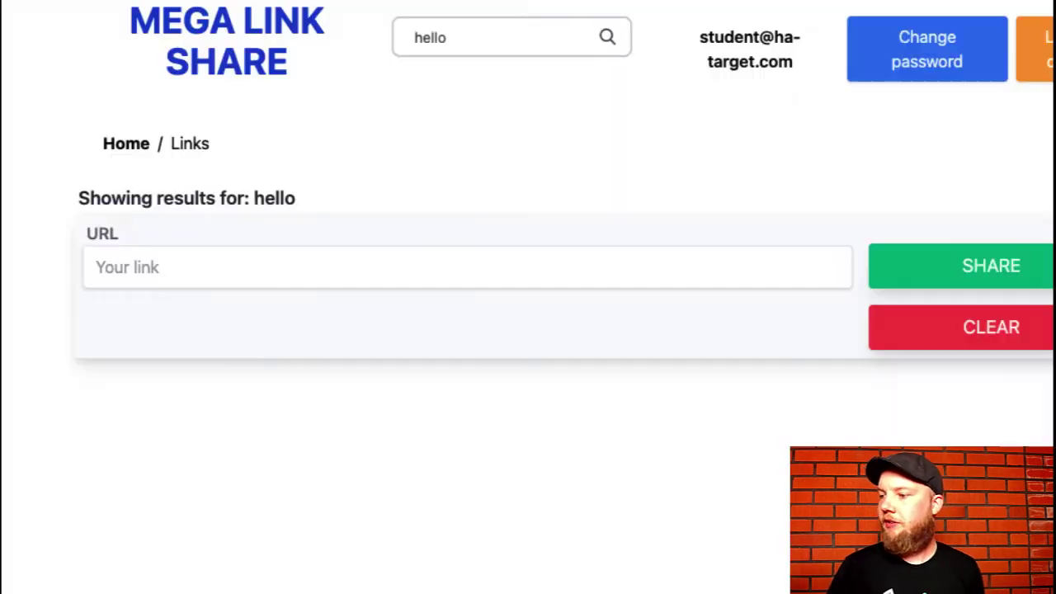
- Back on the Mega Link Share page, search for "<b>Hello</b>" and inspect how the tags appear in the results heading
drag(454, 33, 388, 35)
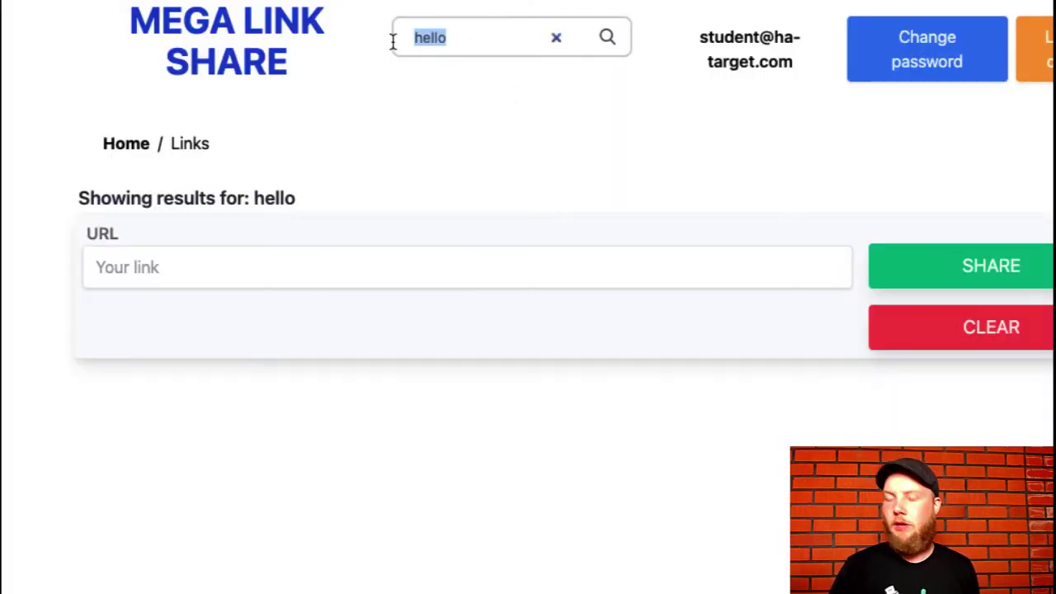
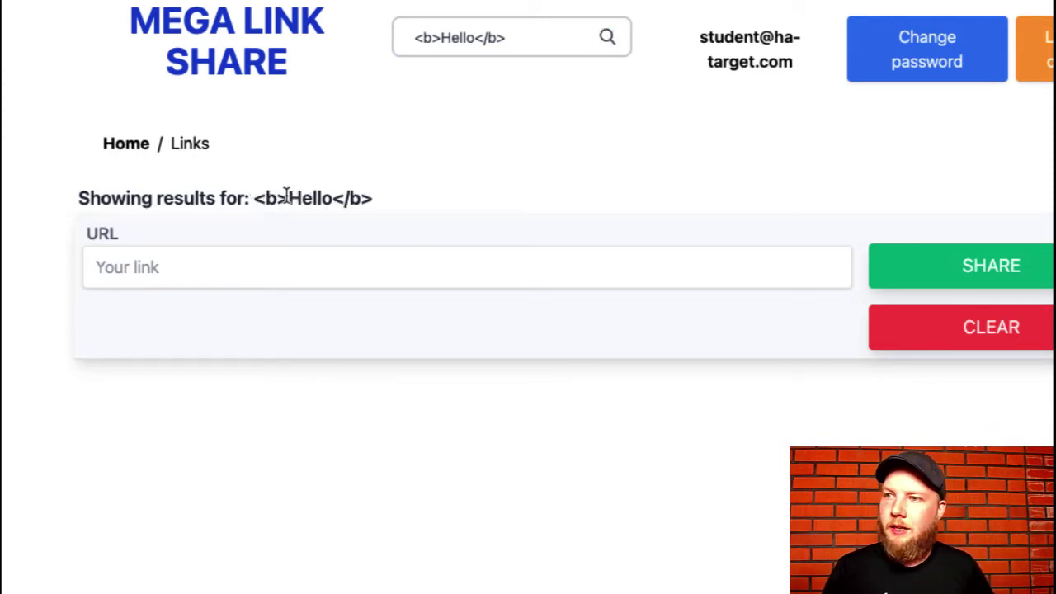
drag(286, 195, 259, 189)
click(258, 190)
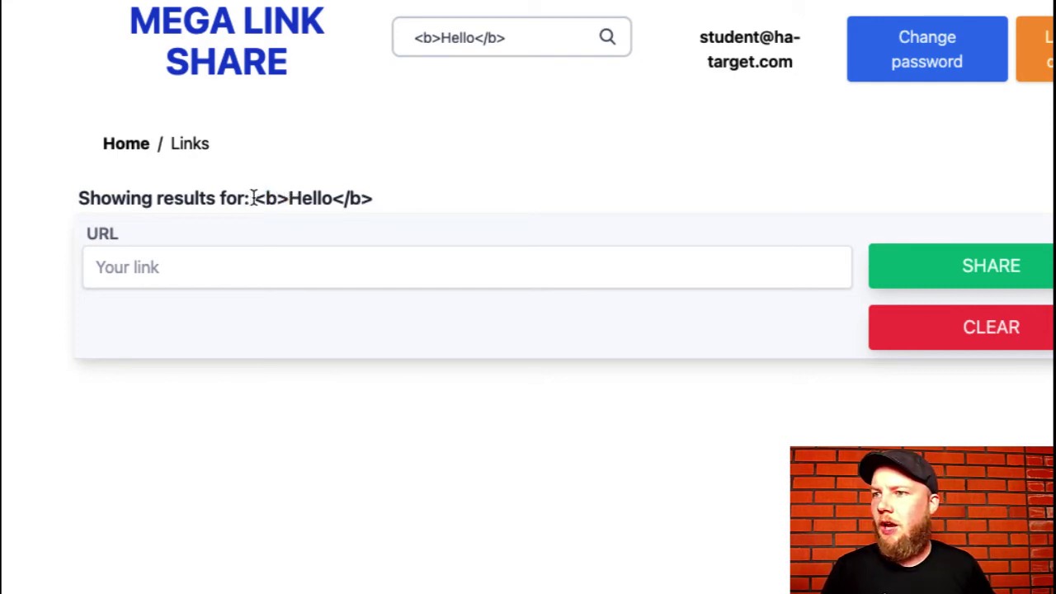
drag(252, 198, 372, 204)
click(300, 191)
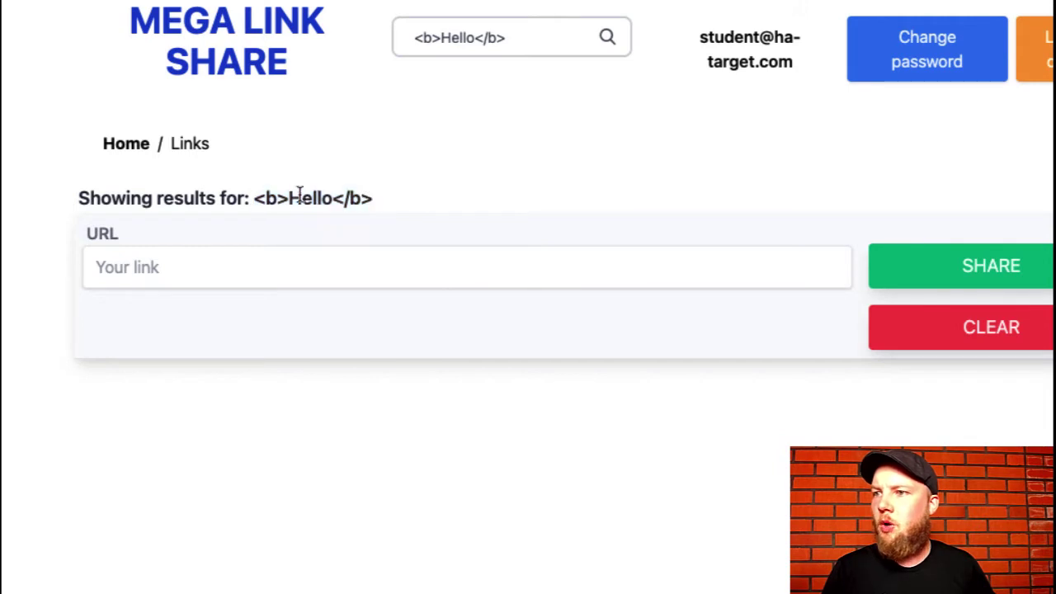
drag(288, 198, 255, 201)
click(255, 187)
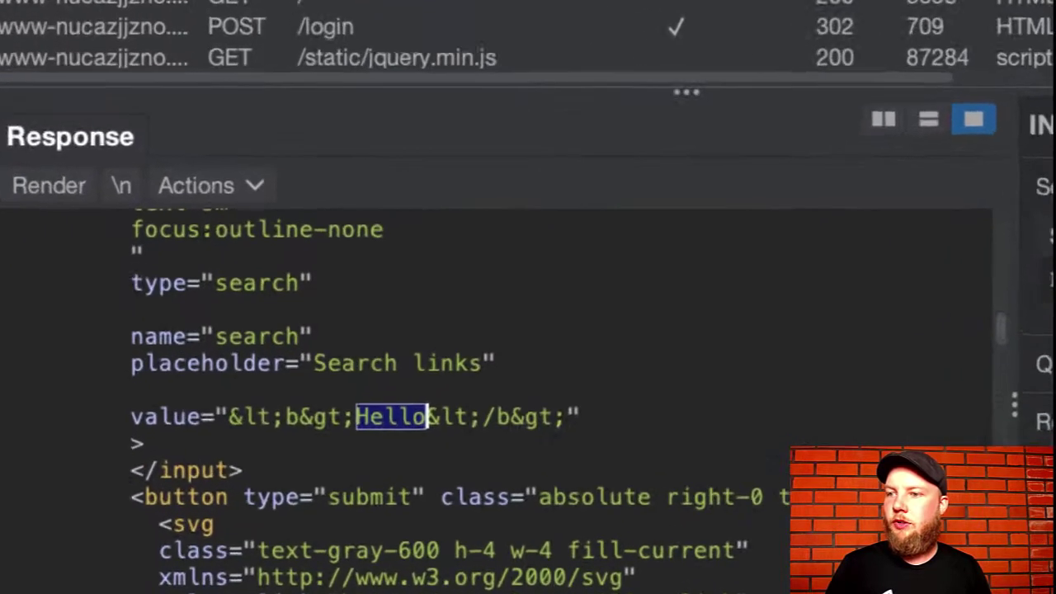
- In Burp Suite's response, examine how the <b>Hello</b> term is written in the search input's value and the results paragraph
click(279, 466)
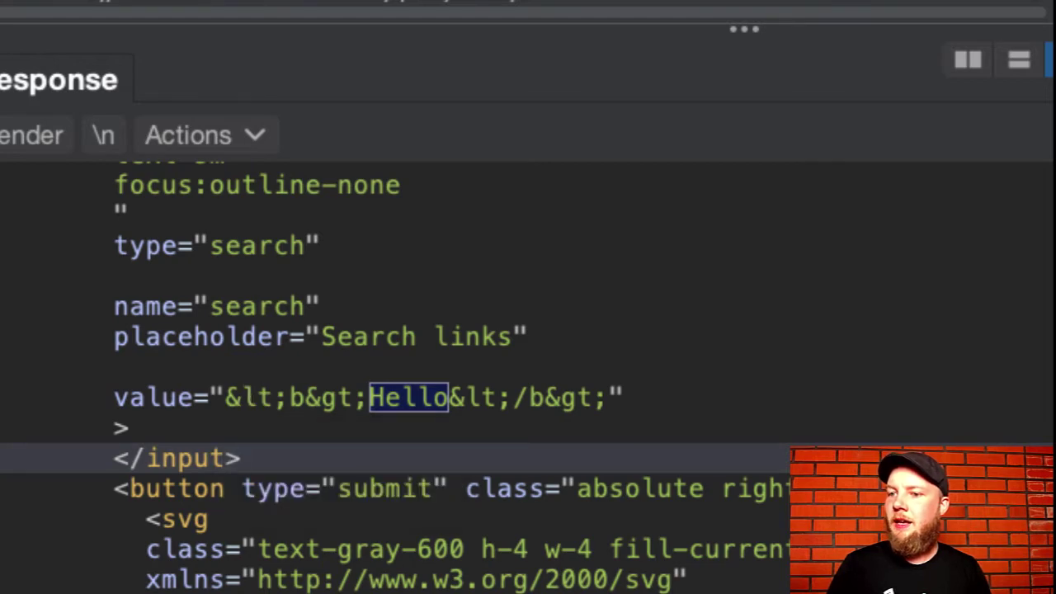
scroll(160, 537, down, 5)
drag(505, 469, 295, 469)
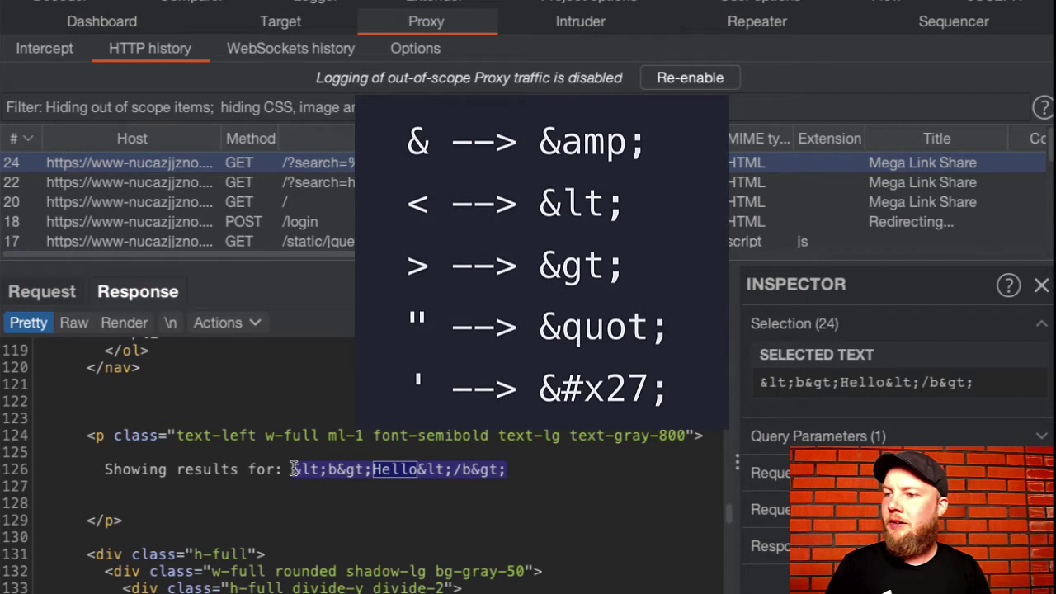
click(293, 469)
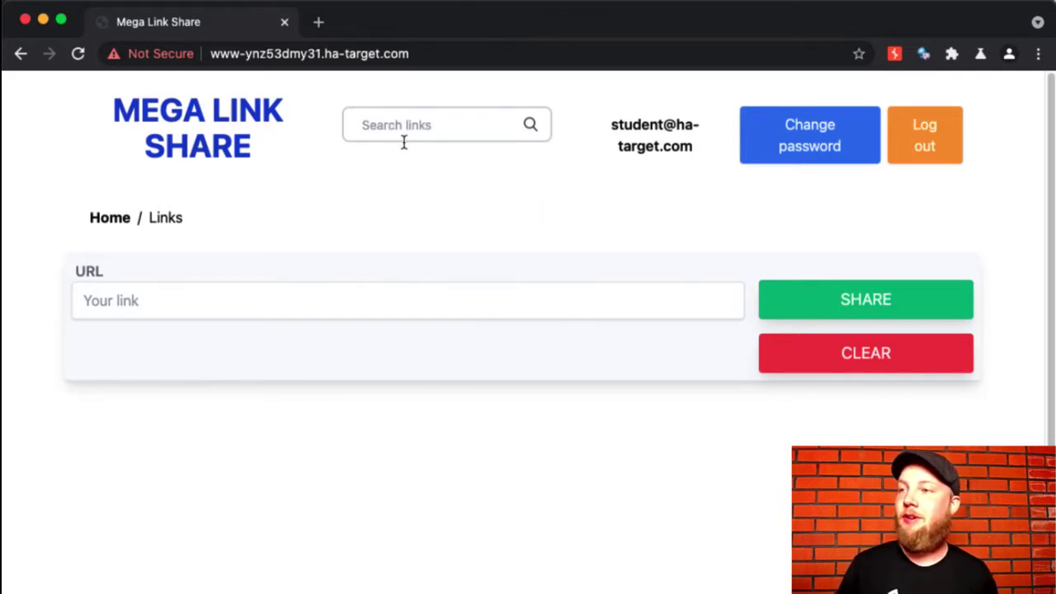
- On the second Mega Link Share target, search for the previously used term "<b>Hello</b>"
click(416, 125)
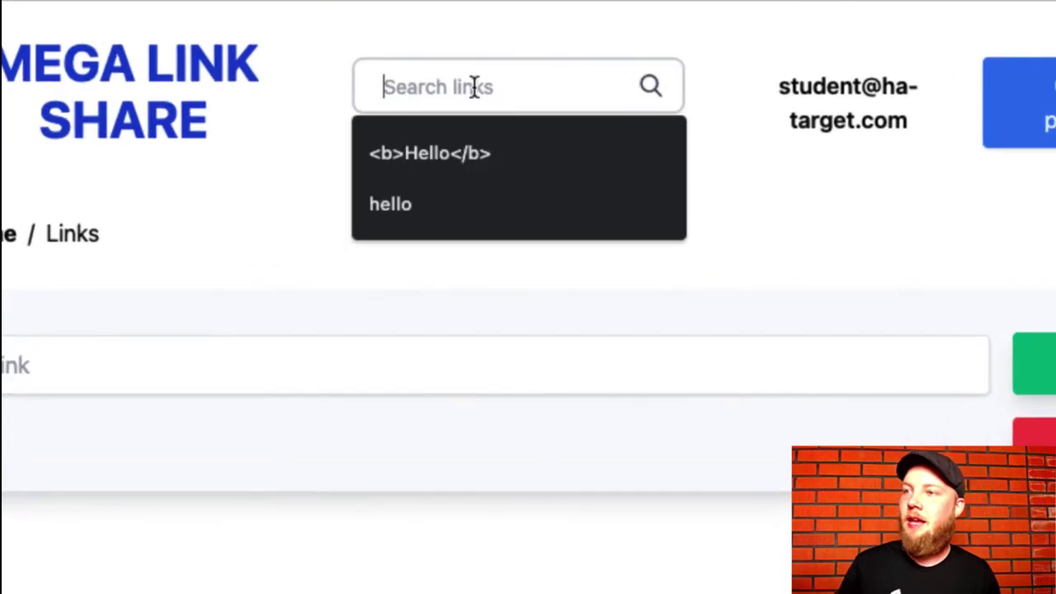
click(454, 144)
click(651, 88)
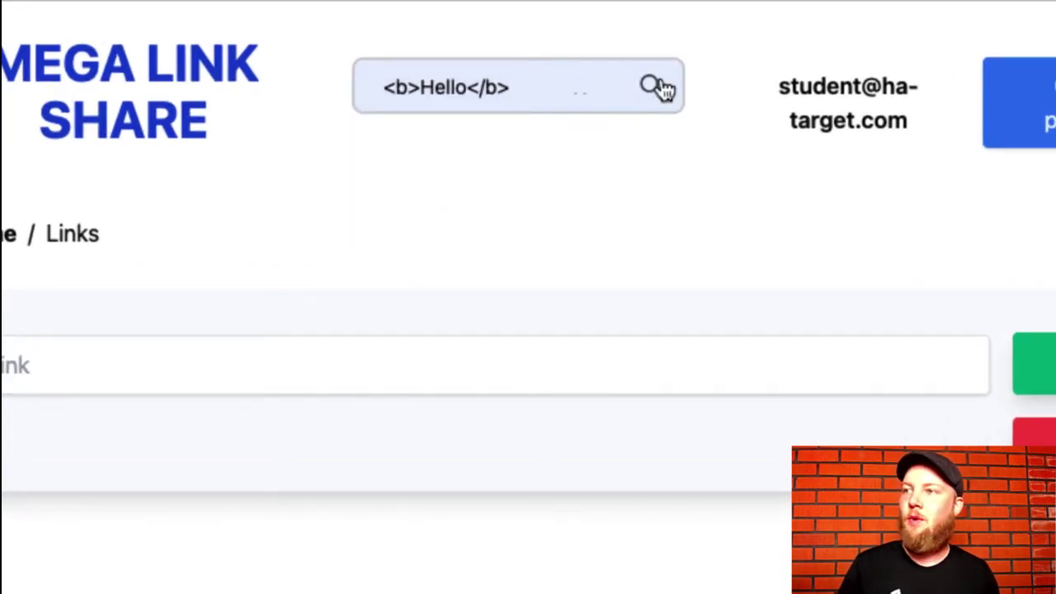
click(651, 87)
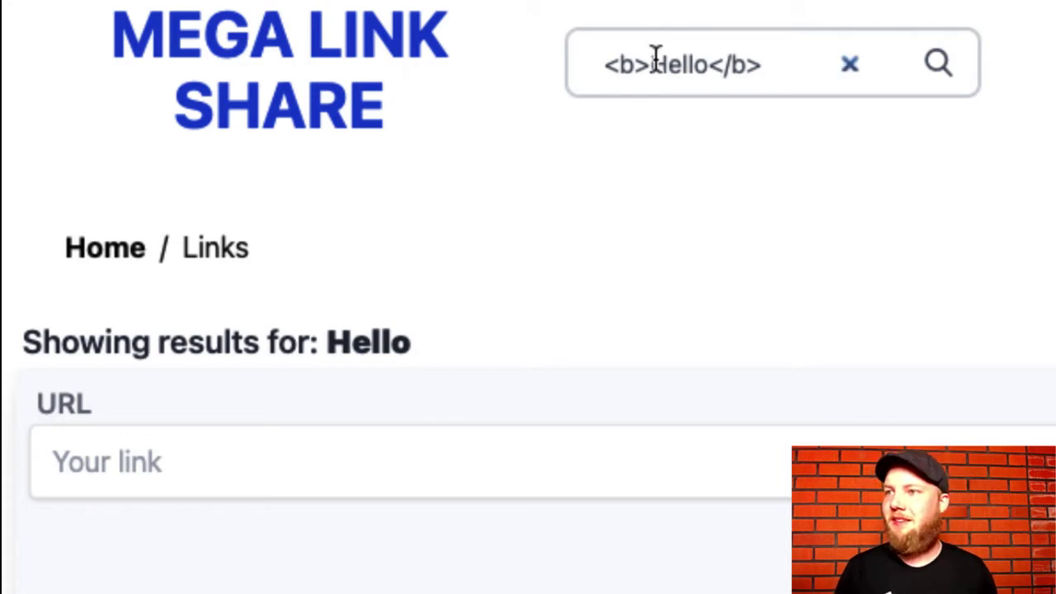
- Compare the entered b tags with how the word Hello is rendered in the results heading
mouse_move(653, 61)
mouse_down()
mouse_move(614, 48)
mouse_move(650, 64)
mouse_up()
click(615, 50)
click(403, 394)
double_click(372, 342)
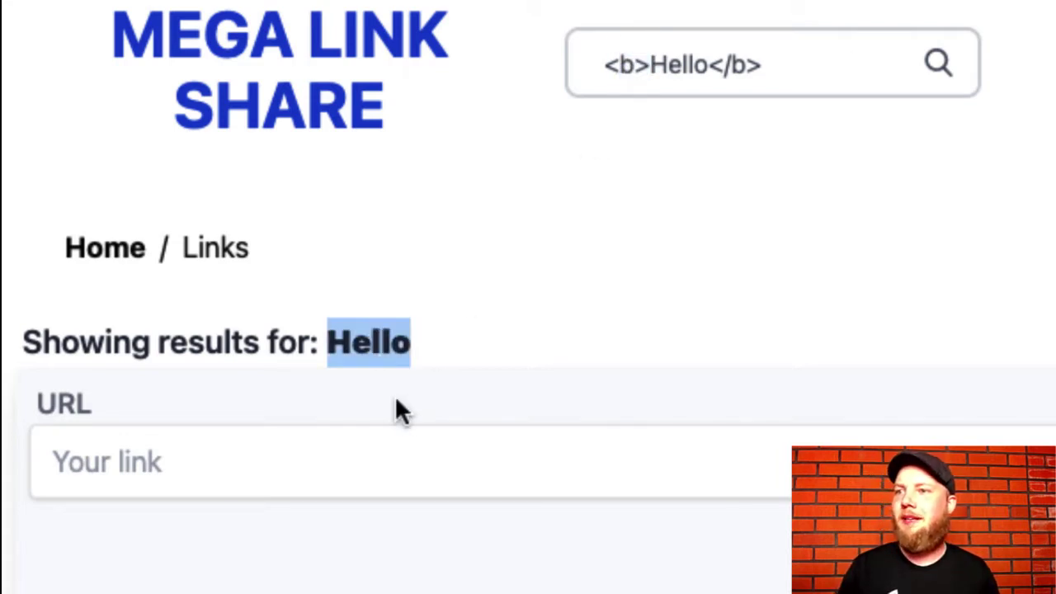
click(484, 353)
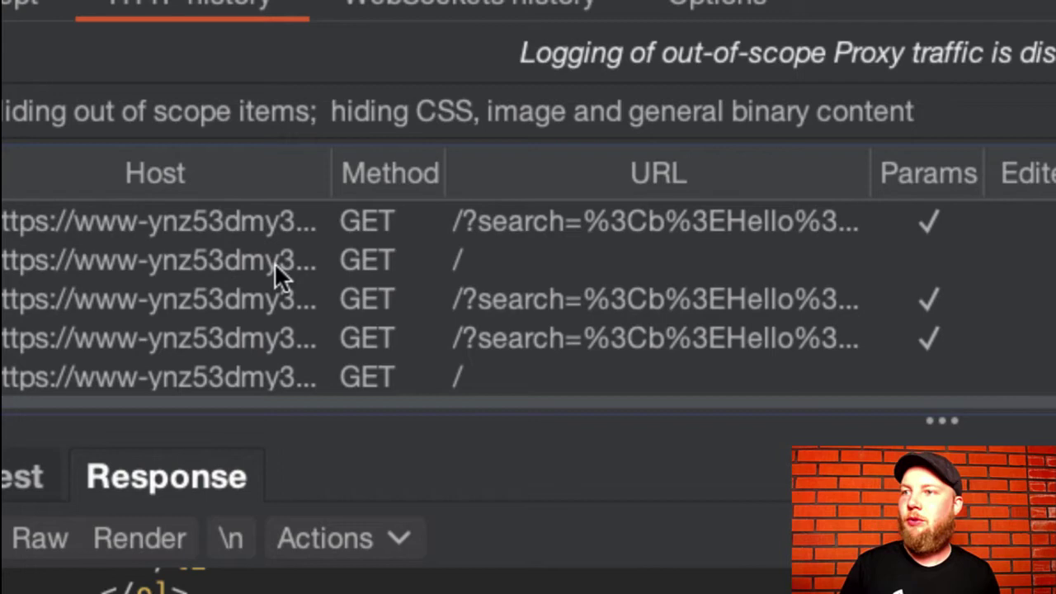
- In Burp Suite, open the newest search request's response and examine the b tags around Hello in the results paragraph
click(433, 224)
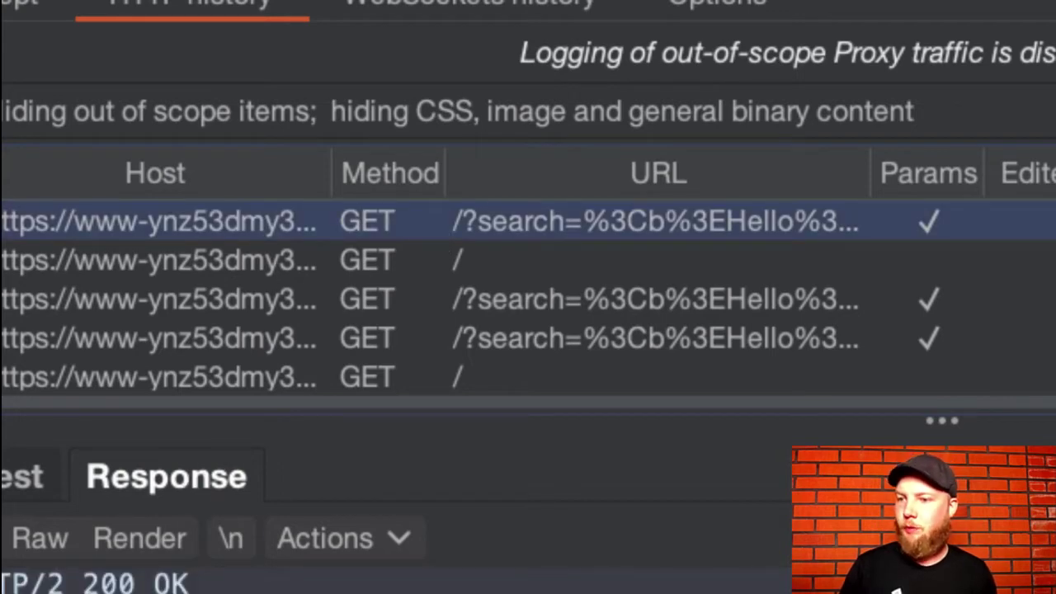
scroll(396, 581, down, 5)
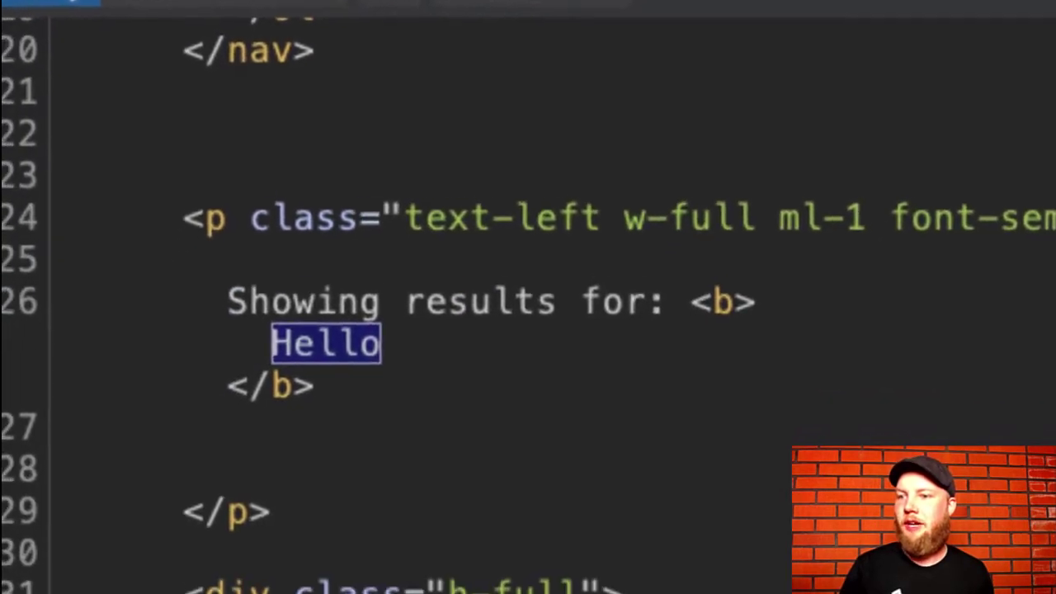
click(419, 545)
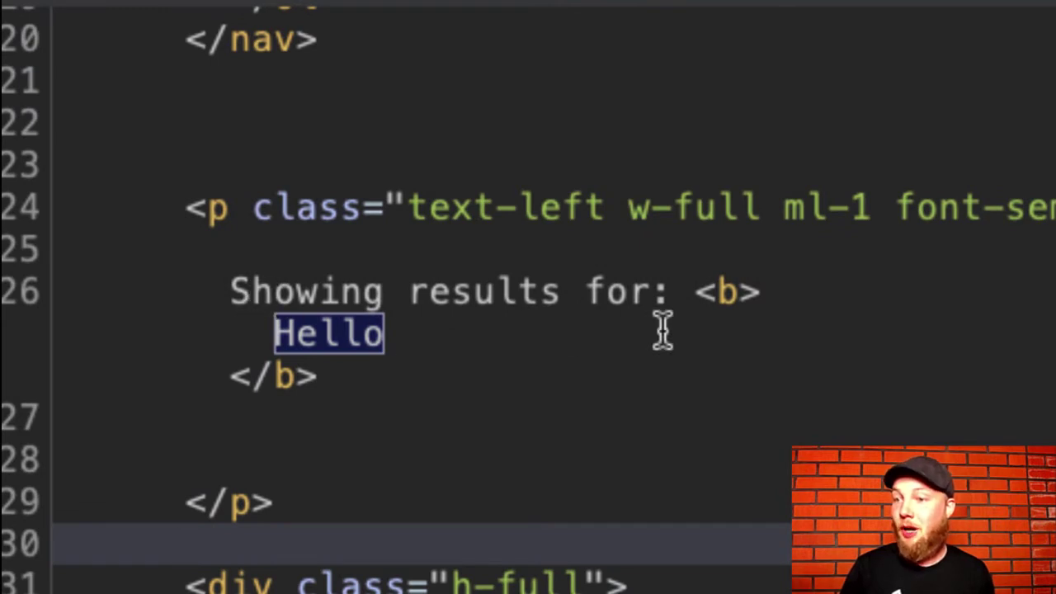
drag(684, 297, 778, 291)
drag(356, 388, 691, 289)
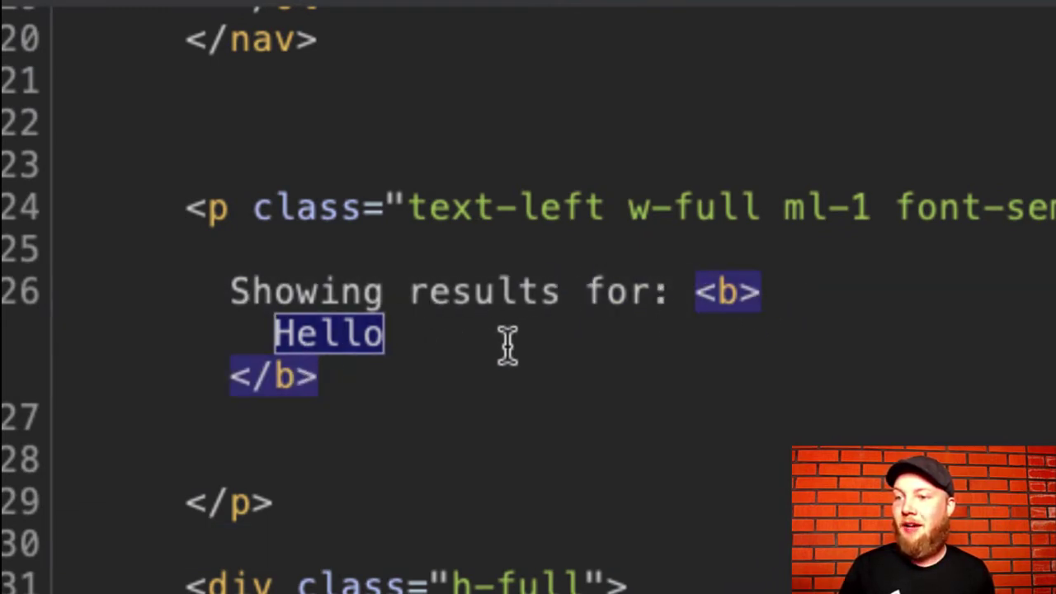
click(486, 373)
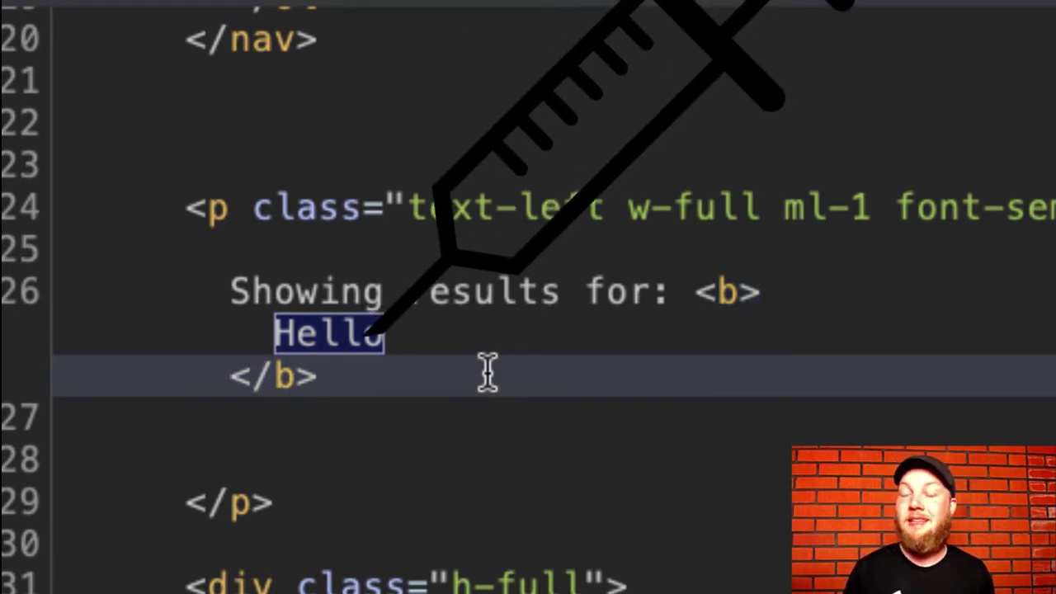